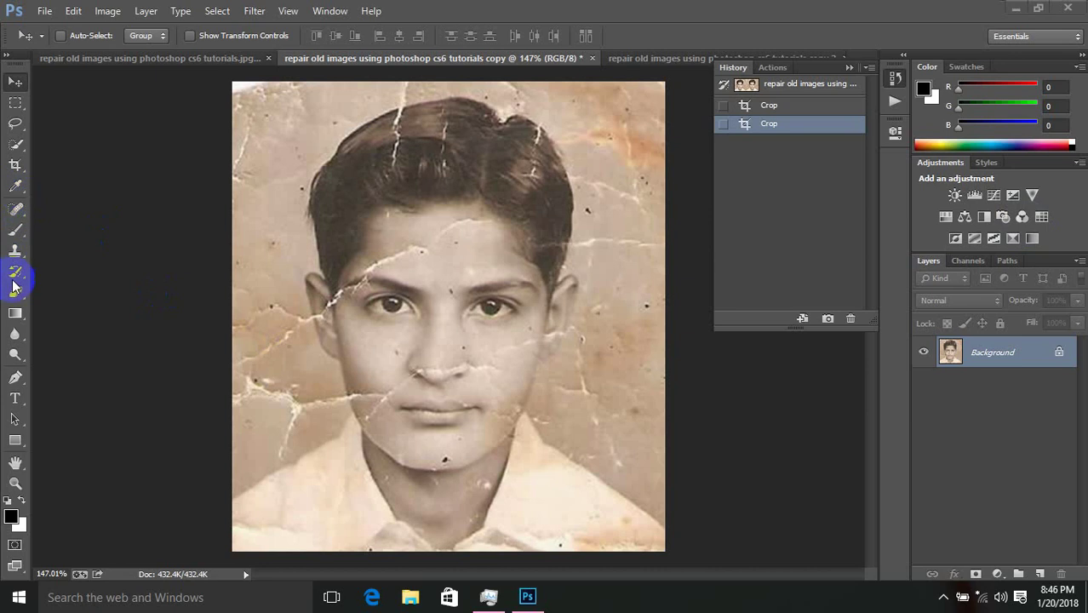
# - With the Patch tool, repair the curved crack on the upper forehead and the small dark spot beneath it using clean skin
pyautogui.click(16, 210)
pyautogui.click(15, 211)
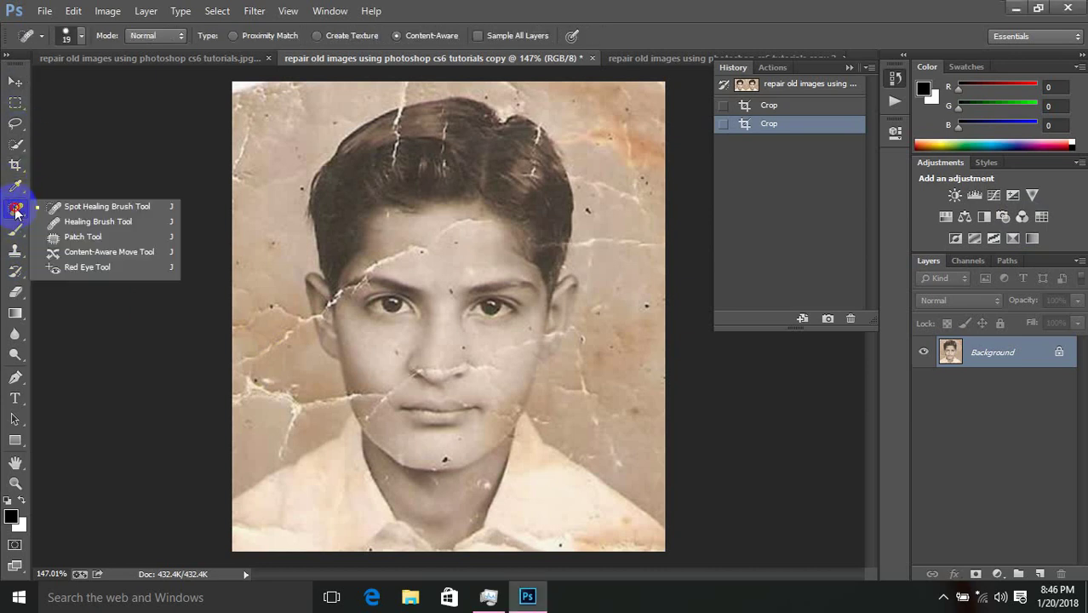
pyautogui.click(96, 241)
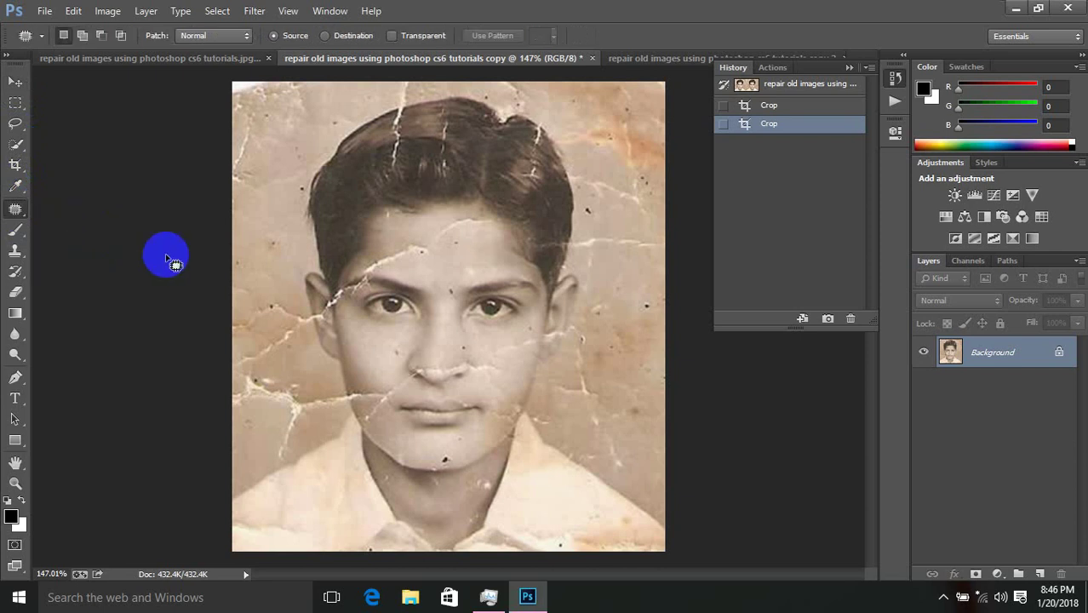
pyautogui.scroll(1, 455, 244)
pyautogui.scroll(3, 456, 244)
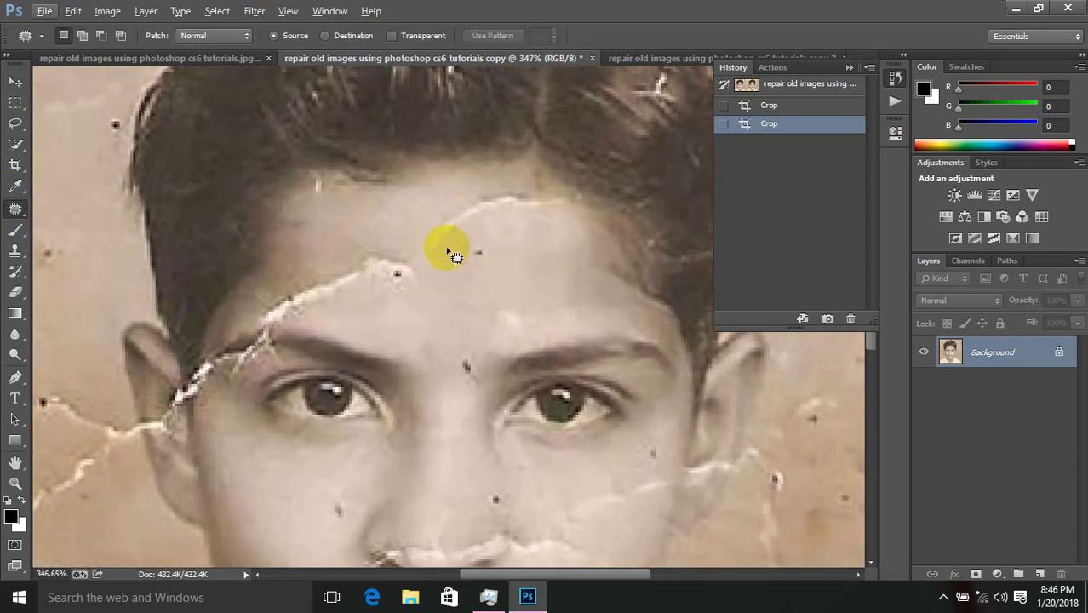
pyautogui.moveTo(514, 224)
pyautogui.mouseDown()
pyautogui.moveTo(440, 260)
pyautogui.moveTo(470, 204)
pyautogui.moveTo(563, 201)
pyautogui.moveTo(444, 226)
pyautogui.moveTo(503, 280)
pyautogui.moveTo(540, 279)
pyautogui.mouseUp()
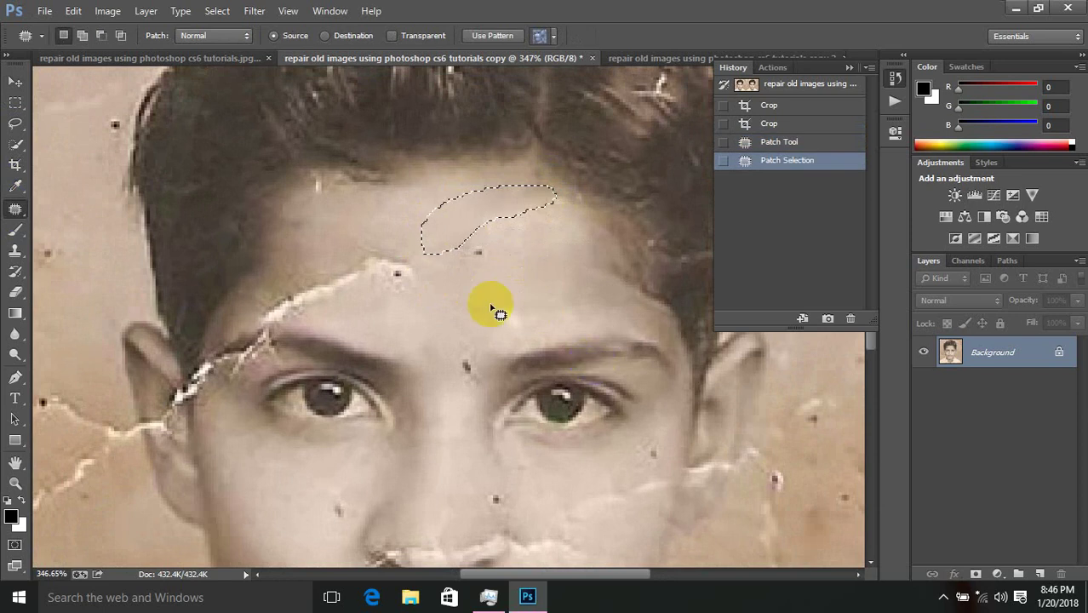
pyautogui.moveTo(485, 257)
pyautogui.mouseDown()
pyautogui.moveTo(455, 241)
pyautogui.moveTo(491, 247)
pyautogui.moveTo(477, 253)
pyautogui.moveTo(480, 192)
pyautogui.mouseUp()
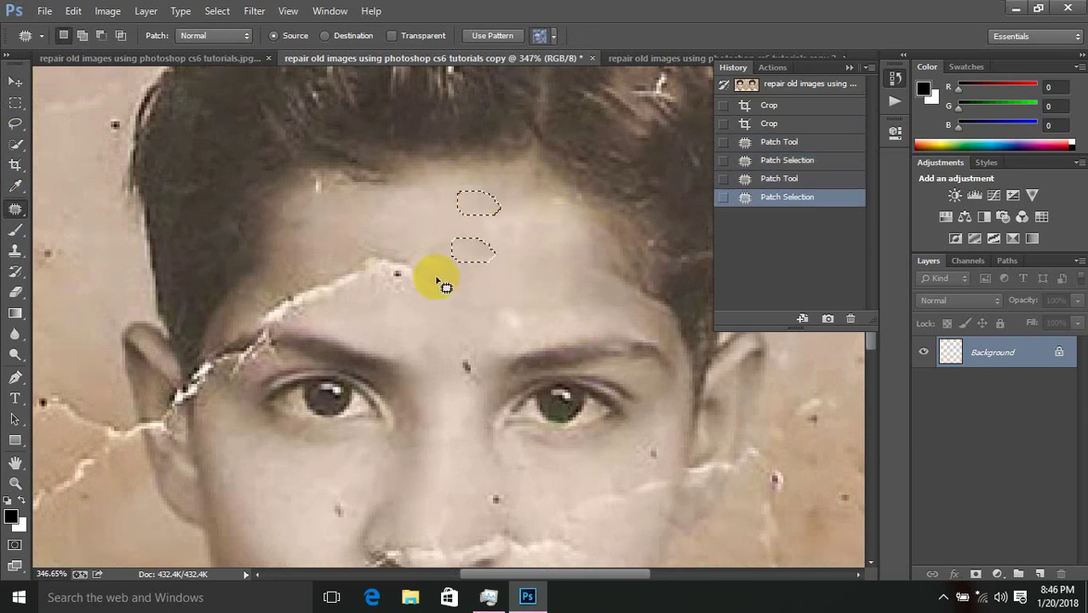
# - Patch the dark spot and the crack running across the forehead above the image-left eyebrow, then clear the selection
pyautogui.moveTo(433, 286)
pyautogui.mouseDown()
pyautogui.moveTo(337, 267)
pyautogui.moveTo(501, 226)
pyautogui.moveTo(484, 243)
pyautogui.mouseUp()
pyautogui.moveTo(336, 310)
pyautogui.mouseDown()
pyautogui.moveTo(357, 289)
pyautogui.moveTo(291, 319)
pyautogui.moveTo(261, 313)
pyautogui.moveTo(296, 263)
pyautogui.moveTo(345, 283)
pyautogui.moveTo(308, 296)
pyautogui.moveTo(428, 269)
pyautogui.mouseUp()
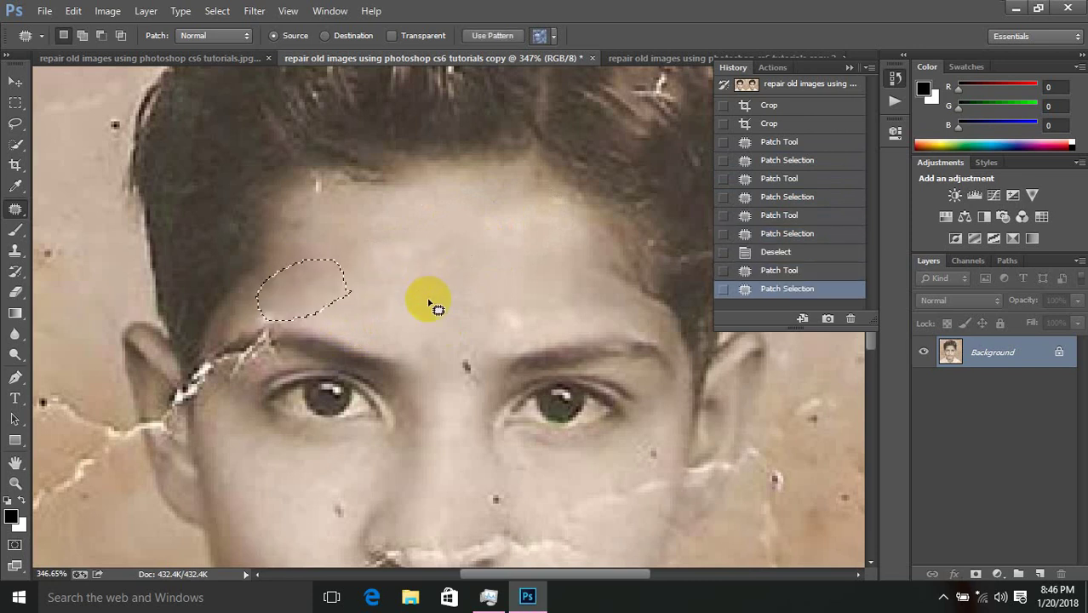
pyautogui.click(430, 302)
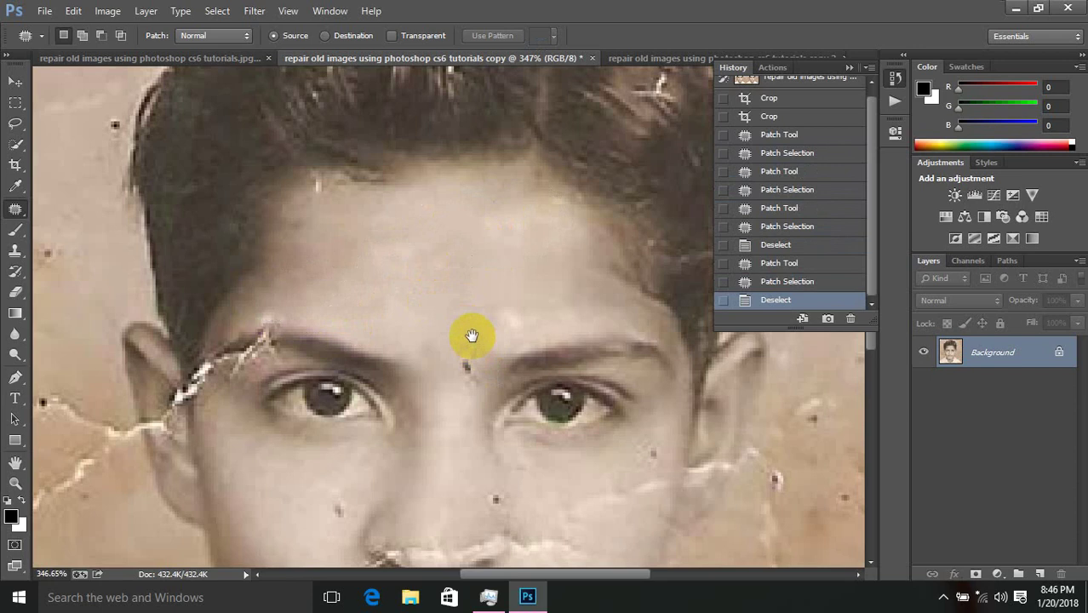
# - Patch the dark spots between the eyebrows, beside the nose and on the image-left cheek with nearby clean skin
pyautogui.moveTo(462, 311)
pyautogui.mouseDown()
pyautogui.moveTo(462, 247)
pyautogui.moveTo(472, 291)
pyautogui.moveTo(438, 284)
pyautogui.moveTo(461, 253)
pyautogui.moveTo(465, 293)
pyautogui.moveTo(432, 187)
pyautogui.mouseUp()
pyautogui.click(419, 327)
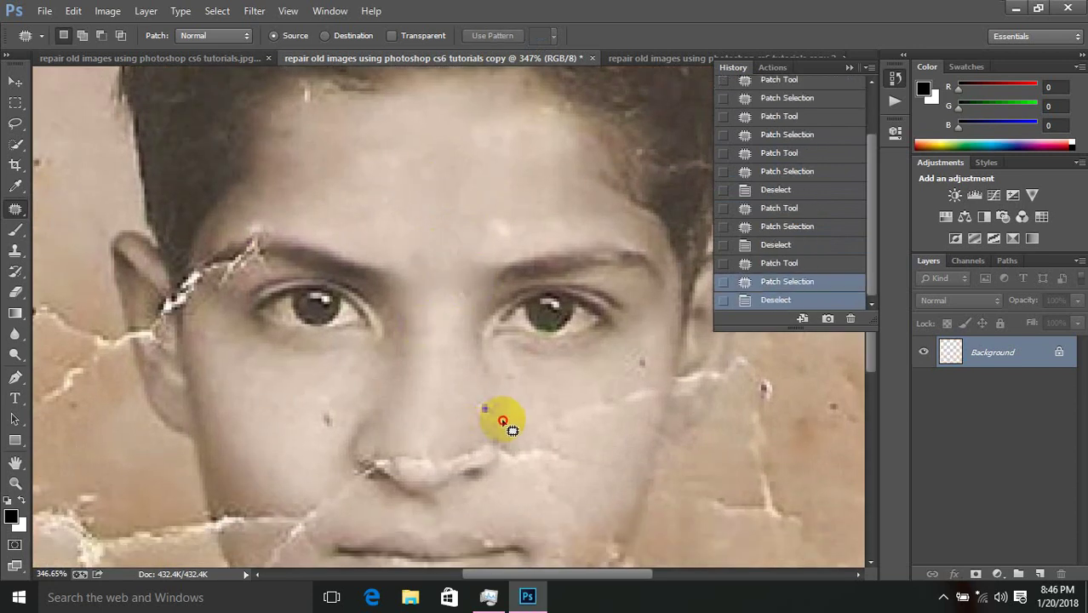
pyautogui.moveTo(503, 420)
pyautogui.mouseDown()
pyautogui.moveTo(469, 417)
pyautogui.moveTo(499, 411)
pyautogui.mouseUp()
pyautogui.moveTo(489, 404); pyautogui.dragTo(539, 404)
pyautogui.moveTo(339, 423)
pyautogui.mouseDown()
pyautogui.moveTo(306, 423)
pyautogui.moveTo(341, 400)
pyautogui.moveTo(328, 414)
pyautogui.moveTo(231, 389)
pyautogui.mouseUp()
# - Patch the crack crossing the image-right cheek below the eye with clean cheek skin
pyautogui.press('space')
pyautogui.moveTo(542, 368)
pyautogui.mouseDown()
pyautogui.moveTo(517, 370)
pyautogui.moveTo(462, 270)
pyautogui.mouseUp()
pyautogui.moveTo(570, 271)
pyautogui.mouseDown()
pyautogui.moveTo(550, 247)
pyautogui.moveTo(570, 275)
pyautogui.moveTo(556, 262)
pyautogui.moveTo(471, 287)
pyautogui.mouseUp()
pyautogui.moveTo(565, 316)
pyautogui.mouseDown()
pyautogui.moveTo(476, 332)
pyautogui.moveTo(558, 281)
pyautogui.moveTo(570, 291)
pyautogui.moveTo(522, 311)
pyautogui.moveTo(488, 304)
pyautogui.moveTo(474, 275)
pyautogui.mouseUp()
pyautogui.click(530, 366)
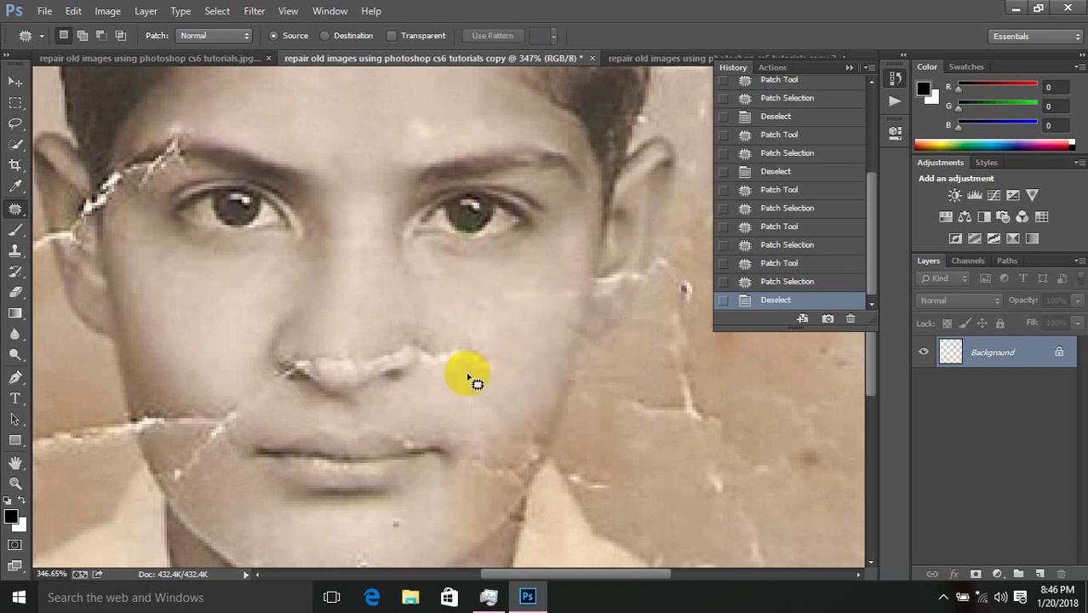
# - Patch the crack running from the image-right cheek across the nostril and the lower nose, then clear the selection
pyautogui.moveTo(485, 368)
pyautogui.mouseDown()
pyautogui.moveTo(430, 360)
pyautogui.moveTo(437, 338)
pyautogui.moveTo(474, 343)
pyautogui.mouseUp()
pyautogui.moveTo(459, 359); pyautogui.dragTo(475, 315)
pyautogui.click(418, 359)
pyautogui.moveTo(424, 343)
pyautogui.mouseDown()
pyautogui.moveTo(386, 366)
pyautogui.moveTo(378, 339)
pyautogui.moveTo(418, 348)
pyautogui.mouseUp()
pyautogui.moveTo(393, 352)
pyautogui.mouseDown()
pyautogui.moveTo(376, 310)
pyautogui.moveTo(382, 375)
pyautogui.moveTo(353, 350)
pyautogui.moveTo(354, 329)
pyautogui.moveTo(403, 341)
pyautogui.moveTo(380, 347)
pyautogui.moveTo(402, 280)
pyautogui.mouseUp()
pyautogui.hotkey('ctrl', 'd')
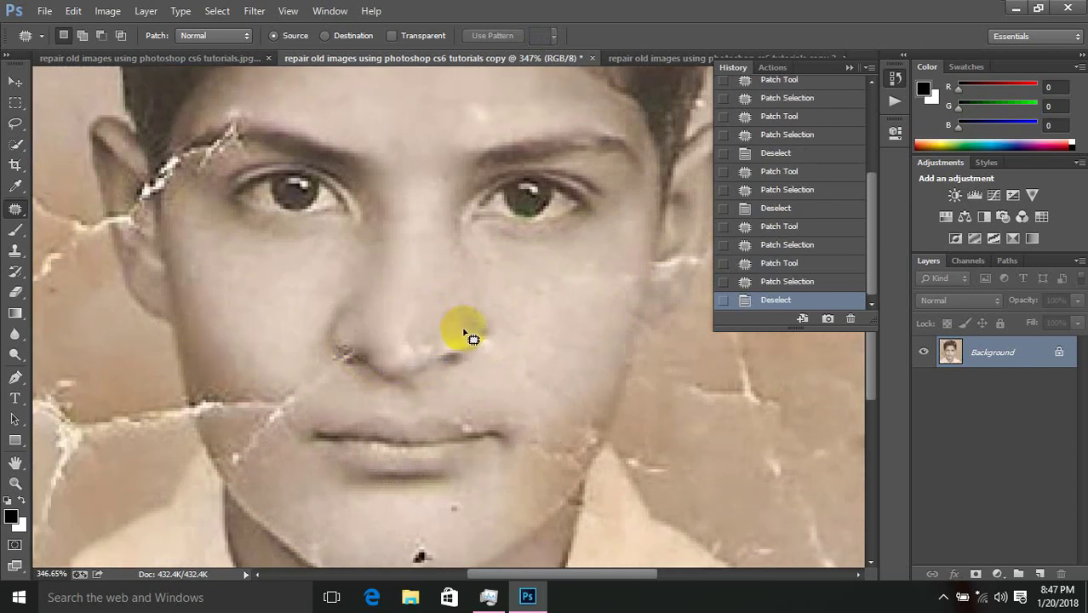
# - Patch the tip of the nose with clean skin taken from the nose bridge
pyautogui.scroll(-4, 460, 341)
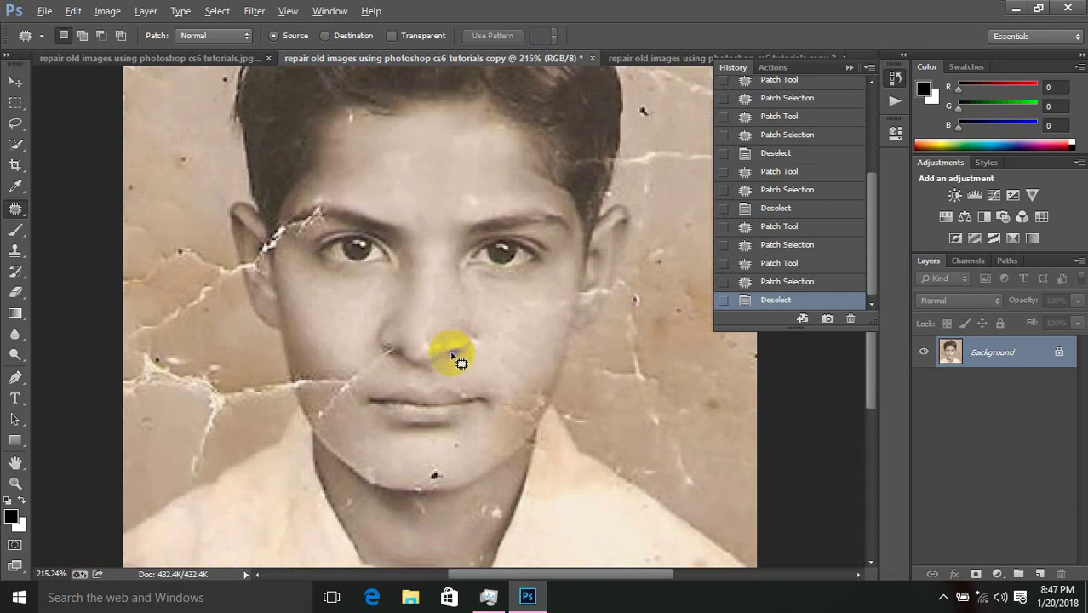
pyautogui.scroll(3, 456, 362)
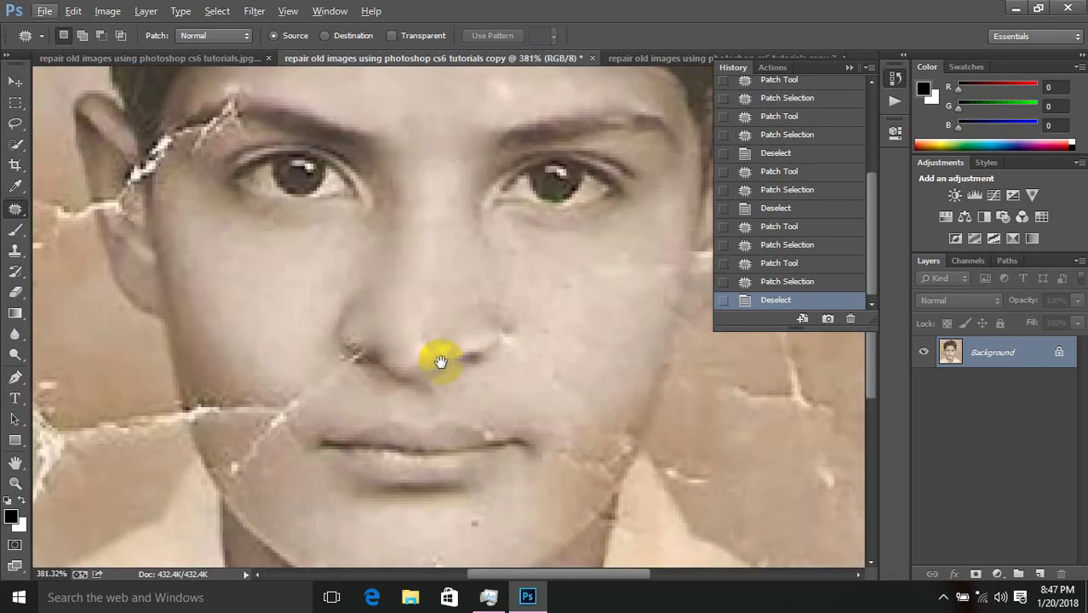
pyautogui.moveTo(440, 362)
pyautogui.mouseDown()
pyautogui.moveTo(434, 267)
pyautogui.moveTo(412, 250)
pyautogui.moveTo(454, 255)
pyautogui.moveTo(435, 255)
pyautogui.moveTo(418, 163)
pyautogui.mouseUp()
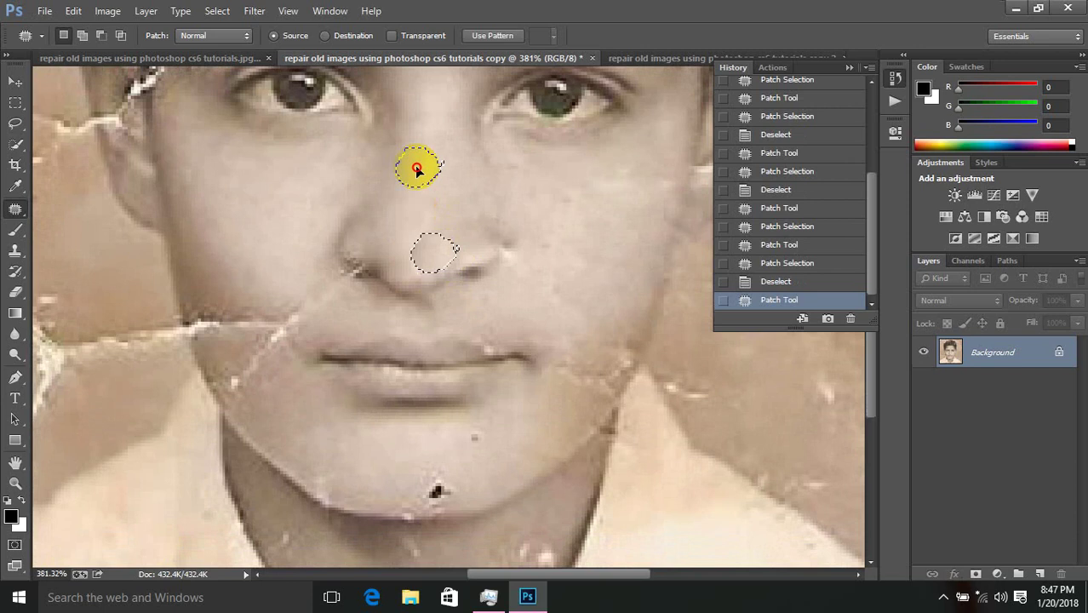
# - Patch the uneven marks on the image-right cheek beside the nose and under the eye with smoother skin
pyautogui.click(551, 303)
pyautogui.moveTo(556, 262)
pyautogui.mouseDown()
pyautogui.moveTo(539, 223)
pyautogui.moveTo(553, 253)
pyautogui.mouseUp()
pyautogui.moveTo(551, 250)
pyautogui.mouseDown()
pyautogui.moveTo(558, 291)
pyautogui.moveTo(556, 193)
pyautogui.moveTo(590, 188)
pyautogui.moveTo(562, 194)
pyautogui.mouseUp()
pyautogui.moveTo(567, 196); pyautogui.dragTo(565, 252)
pyautogui.moveTo(524, 249)
pyautogui.mouseDown()
pyautogui.moveTo(511, 213)
pyautogui.moveTo(526, 240)
pyautogui.moveTo(515, 239)
pyautogui.moveTo(530, 187)
pyautogui.mouseUp()
pyautogui.click(534, 183)
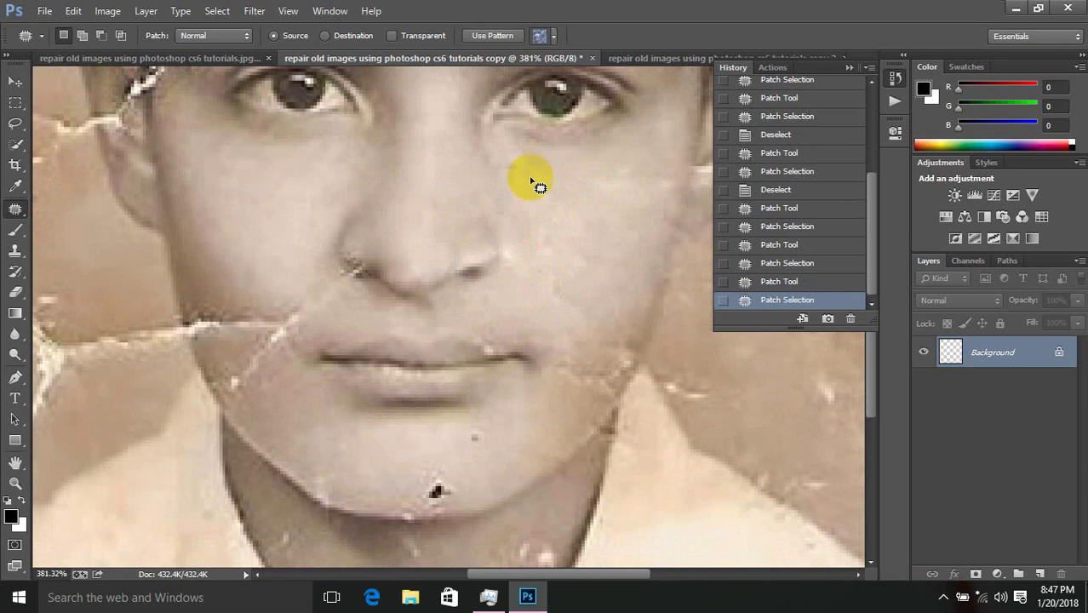
pyautogui.moveTo(475, 155); pyautogui.dragTo(516, 168)
pyautogui.moveTo(516, 168); pyautogui.dragTo(562, 218)
# - Patch the crack from the image-left mouth corner across the cheek and the damaged edge of the image-left nostril, then deselect
pyautogui.click(333, 329)
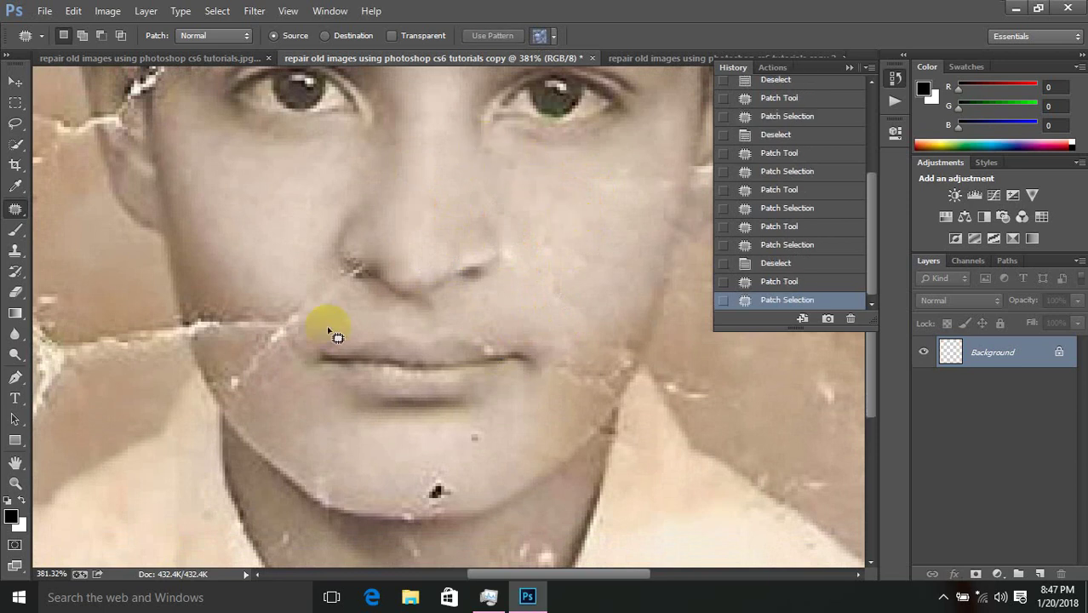
pyautogui.moveTo(322, 330)
pyautogui.mouseDown()
pyautogui.moveTo(314, 324)
pyautogui.moveTo(304, 354)
pyautogui.moveTo(254, 330)
pyautogui.moveTo(320, 328)
pyautogui.moveTo(313, 319)
pyautogui.mouseUp()
pyautogui.moveTo(289, 328); pyautogui.dragTo(268, 247)
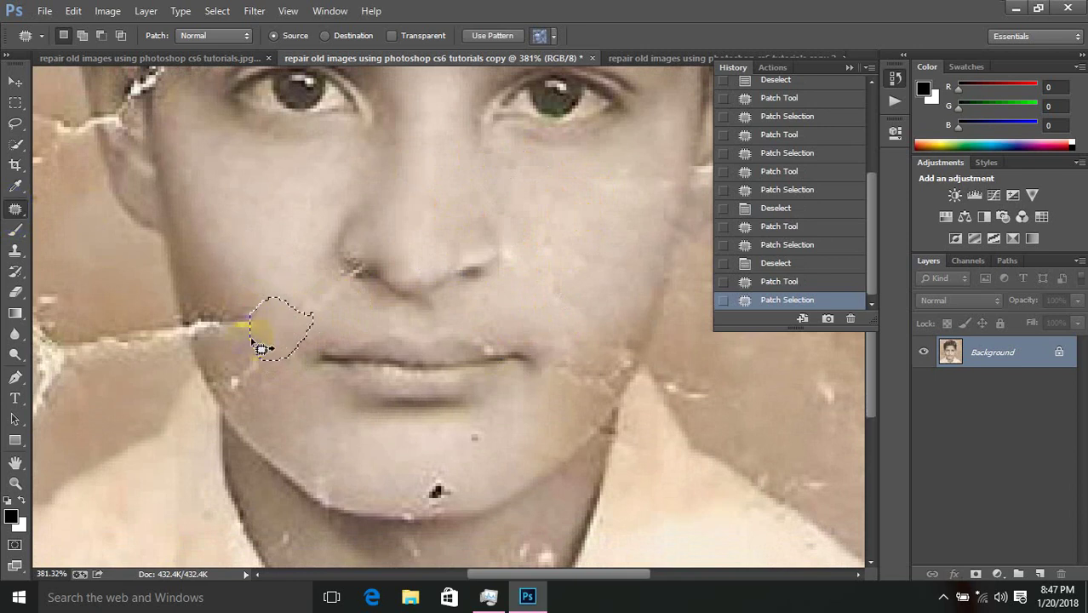
pyautogui.moveTo(240, 348)
pyautogui.mouseDown()
pyautogui.moveTo(226, 352)
pyautogui.moveTo(268, 297)
pyautogui.moveTo(209, 323)
pyautogui.moveTo(230, 351)
pyautogui.moveTo(238, 346)
pyautogui.mouseUp()
pyautogui.moveTo(231, 308); pyautogui.dragTo(243, 236)
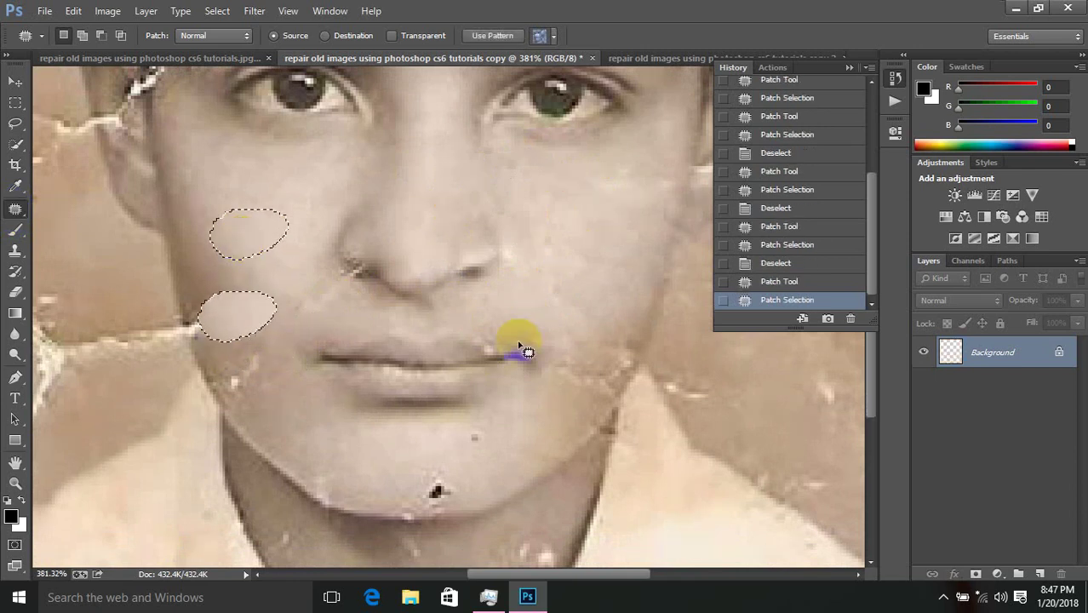
pyautogui.moveTo(352, 285)
pyautogui.mouseDown()
pyautogui.moveTo(371, 273)
pyautogui.moveTo(332, 257)
pyautogui.moveTo(352, 313)
pyautogui.mouseUp()
pyautogui.hotkey('ctrl', 'd')
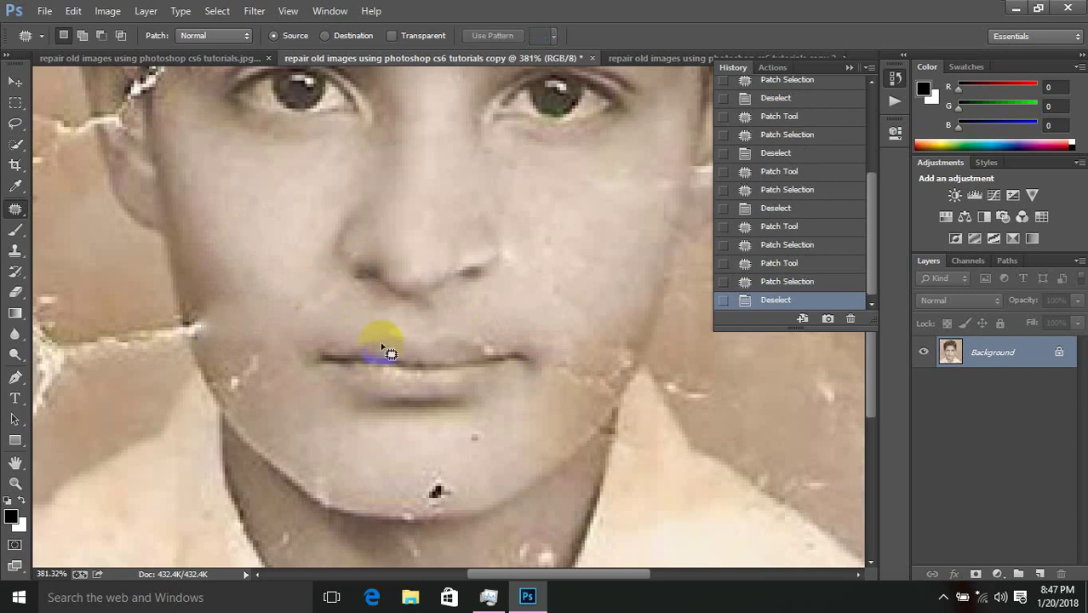
# - Continue patching the remaining cracks and spots on the face with nearby clean skin
pyautogui.scroll(3, 249, 324)
pyautogui.moveTo(452, 279)
pyautogui.mouseDown()
pyautogui.moveTo(412, 241)
pyautogui.moveTo(461, 278)
pyautogui.mouseUp()
pyautogui.hotkey('ctrl', 'd')
pyautogui.moveTo(554, 383)
pyautogui.mouseDown()
pyautogui.moveTo(521, 341)
pyautogui.moveTo(478, 234)
pyautogui.mouseUp()
pyautogui.moveTo(494, 339)
pyautogui.mouseDown()
pyautogui.moveTo(468, 308)
pyautogui.moveTo(493, 338)
pyautogui.moveTo(482, 319)
pyautogui.moveTo(533, 303)
pyautogui.mouseUp()
pyautogui.moveTo(384, 400)
pyautogui.mouseDown()
pyautogui.moveTo(433, 376)
pyautogui.moveTo(438, 407)
pyautogui.moveTo(423, 391)
pyautogui.moveTo(457, 335)
pyautogui.mouseUp()
pyautogui.moveTo(417, 399); pyautogui.dragTo(459, 351)
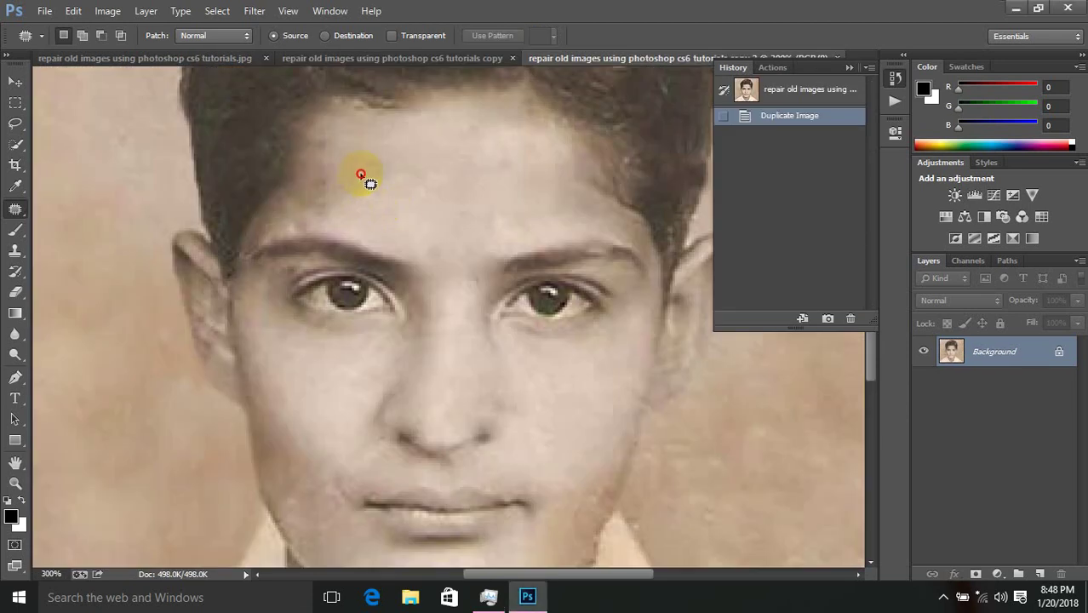
# - In the already repaired second copy, patch a small uneven area of the forehead, deselect and fit the whole portrait in view
pyautogui.moveTo(361, 174)
pyautogui.mouseDown()
pyautogui.moveTo(398, 194)
pyautogui.moveTo(385, 196)
pyautogui.moveTo(394, 203)
pyautogui.moveTo(374, 179)
pyautogui.moveTo(383, 189)
pyautogui.moveTo(377, 160)
pyautogui.mouseUp()
pyautogui.click(442, 173)
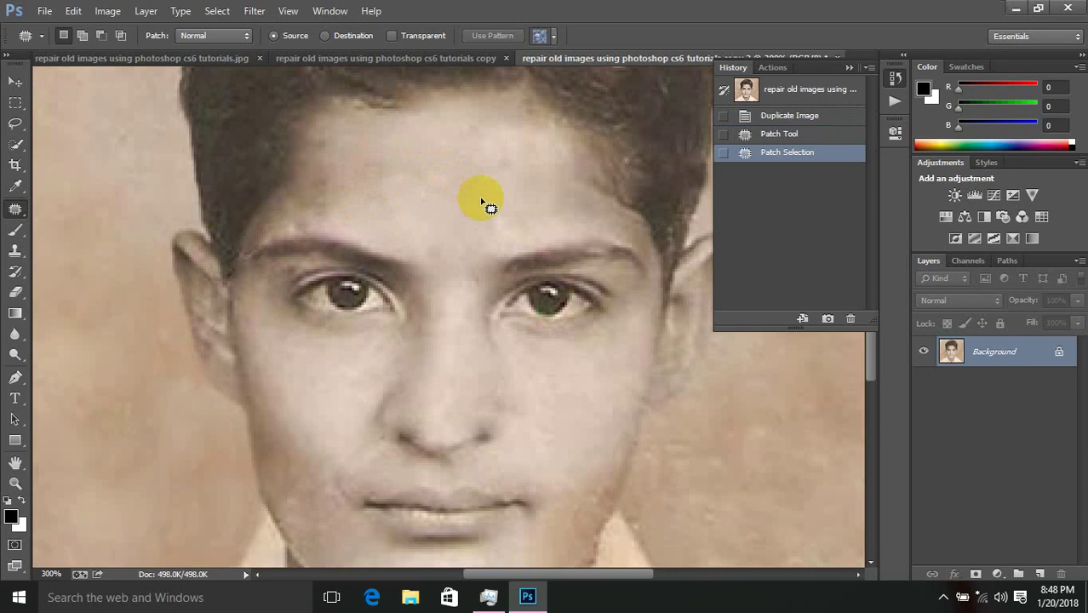
pyautogui.hotkey('ctrl', '0')
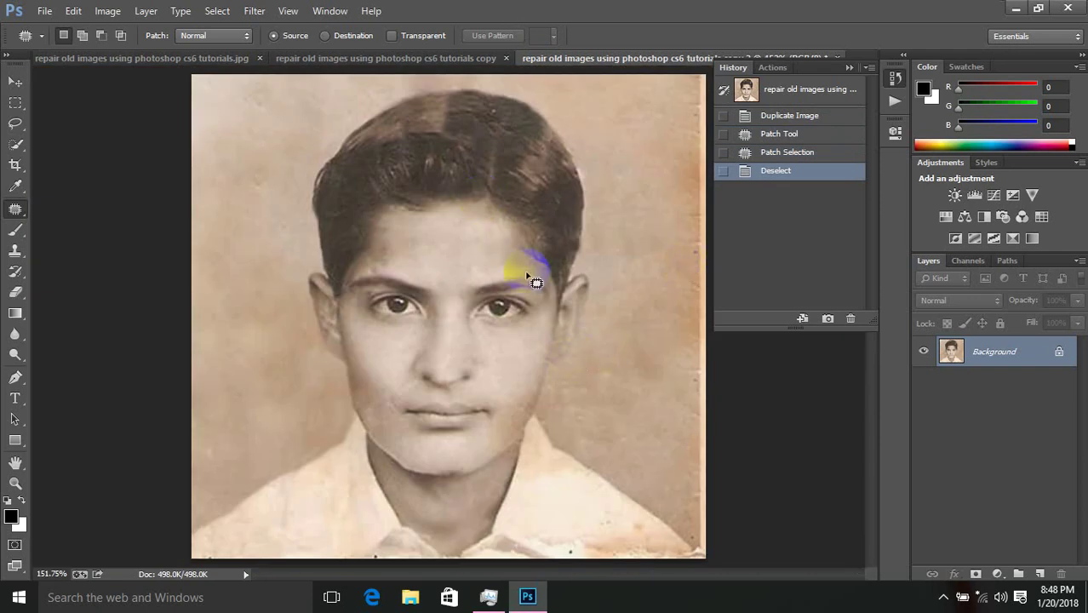
# - Switch to the original side-by-side image and compare the damaged and restored portraits at 100% zoom
pyautogui.hotkey('ctrl', 'Tab')
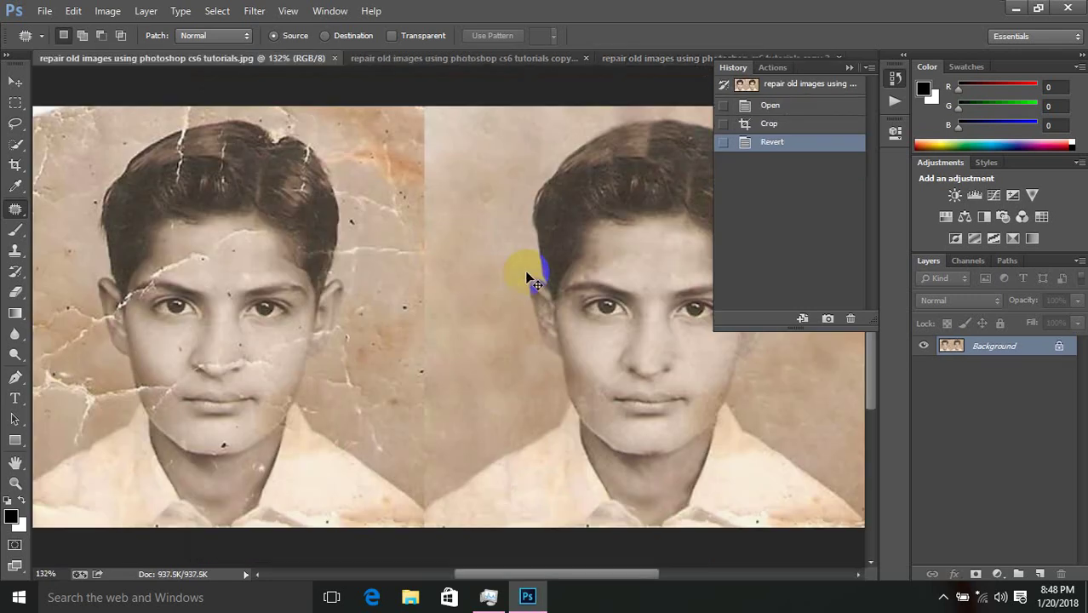
pyautogui.hotkey('ctrl', '1')
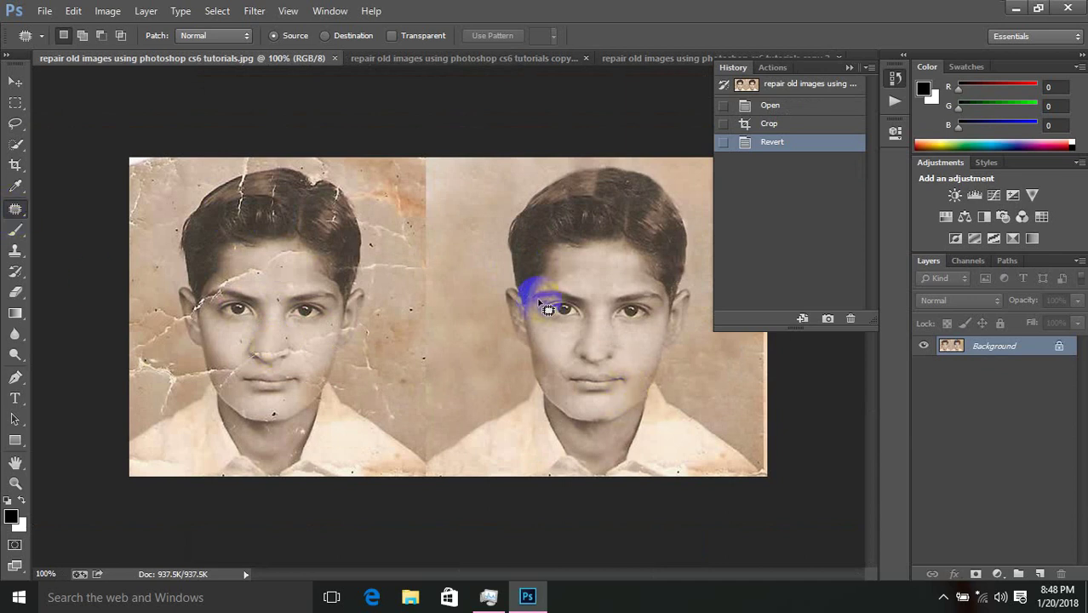
pyautogui.moveTo(525, 297); pyautogui.dragTo(555, 312)
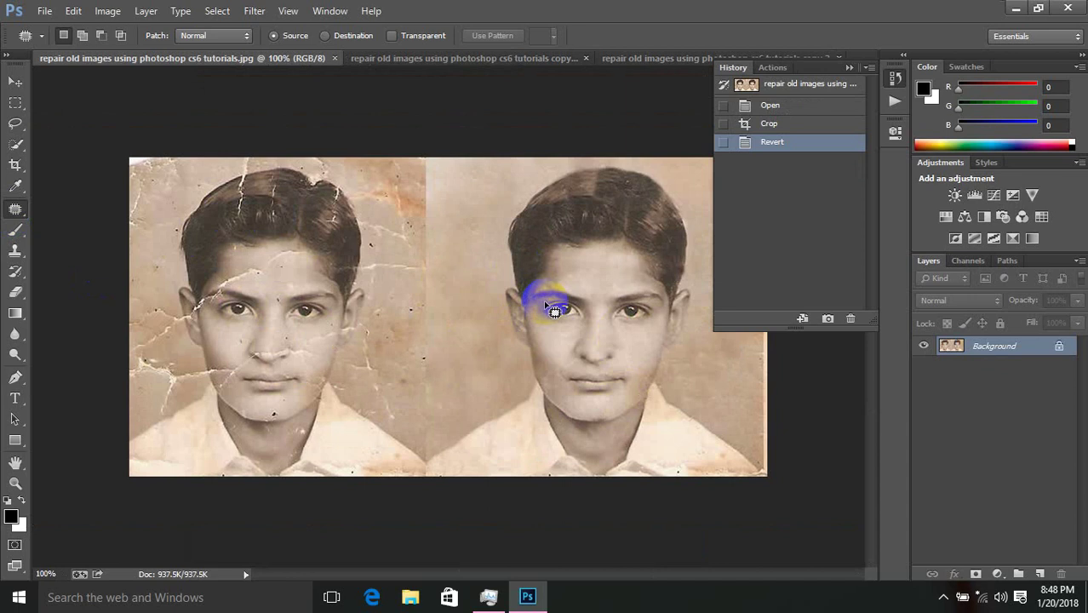